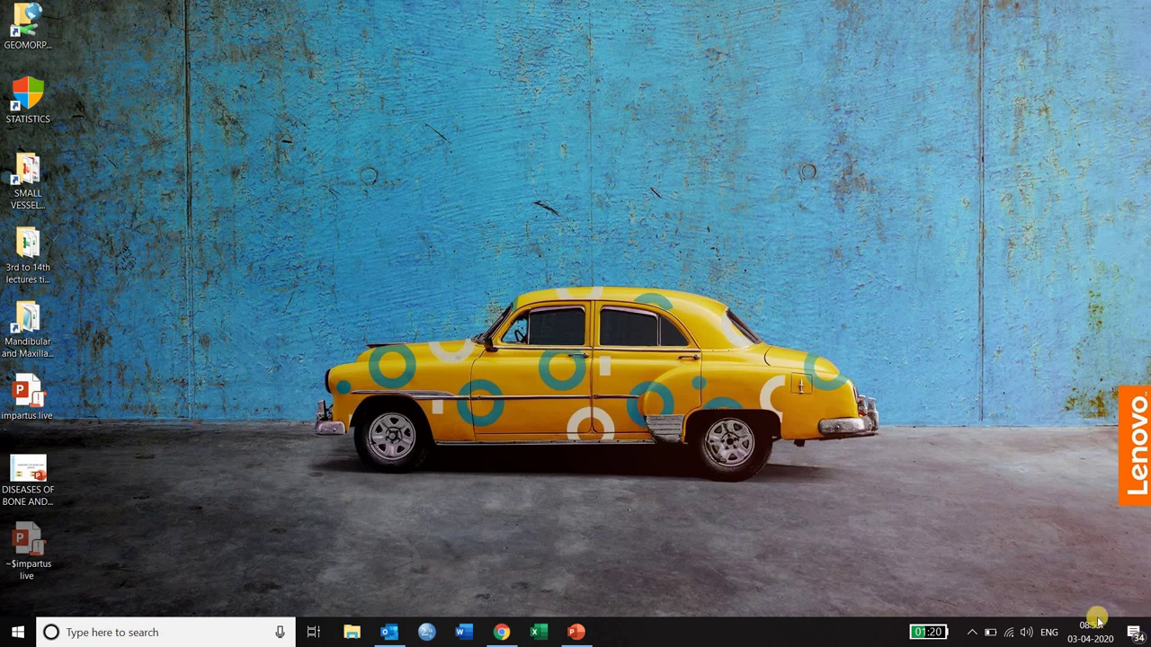
Bring the Impartus login page back in Chrome and sign in with the saved account login.
mouse_move(1076, 640)
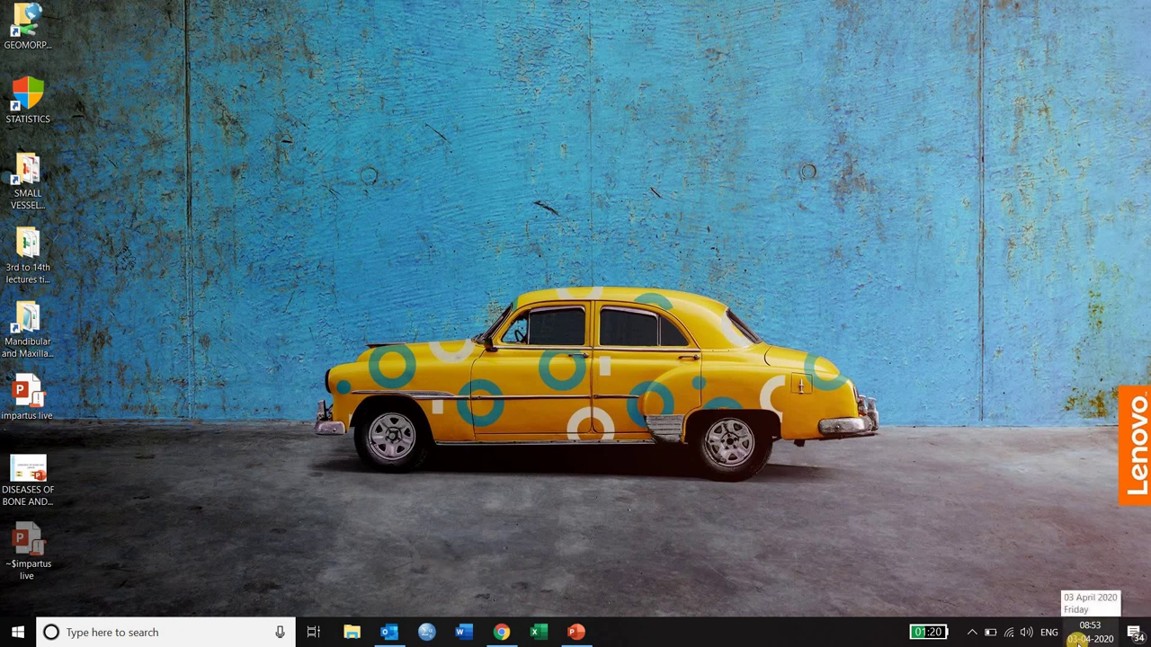
left_click(507, 636)
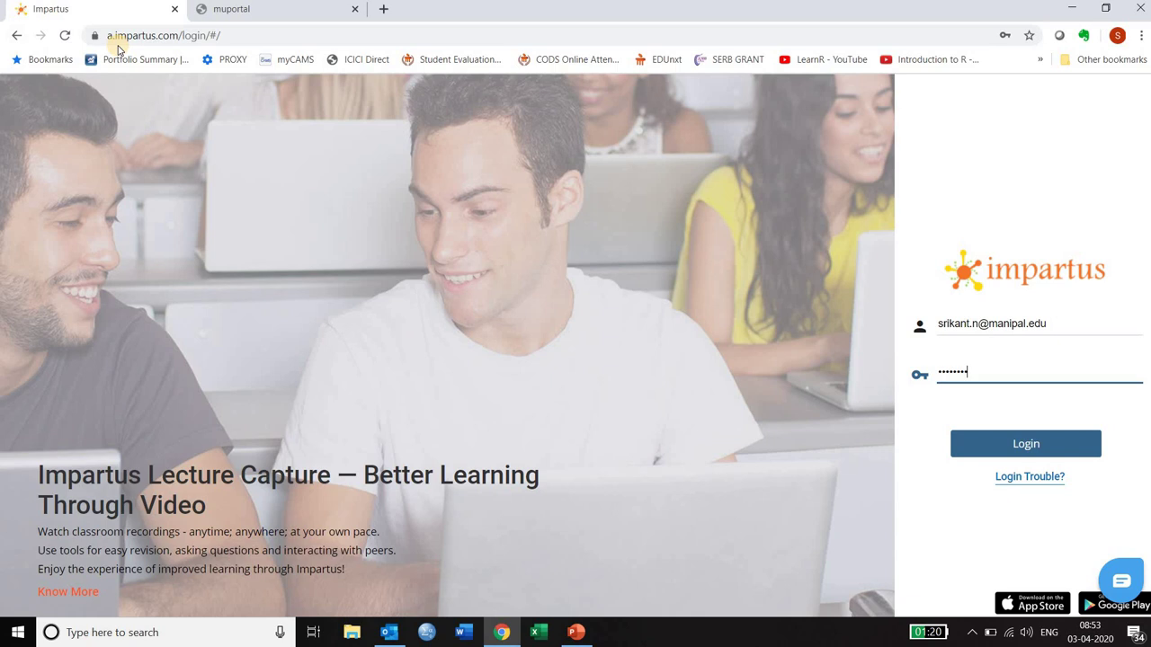
left_click(130, 36)
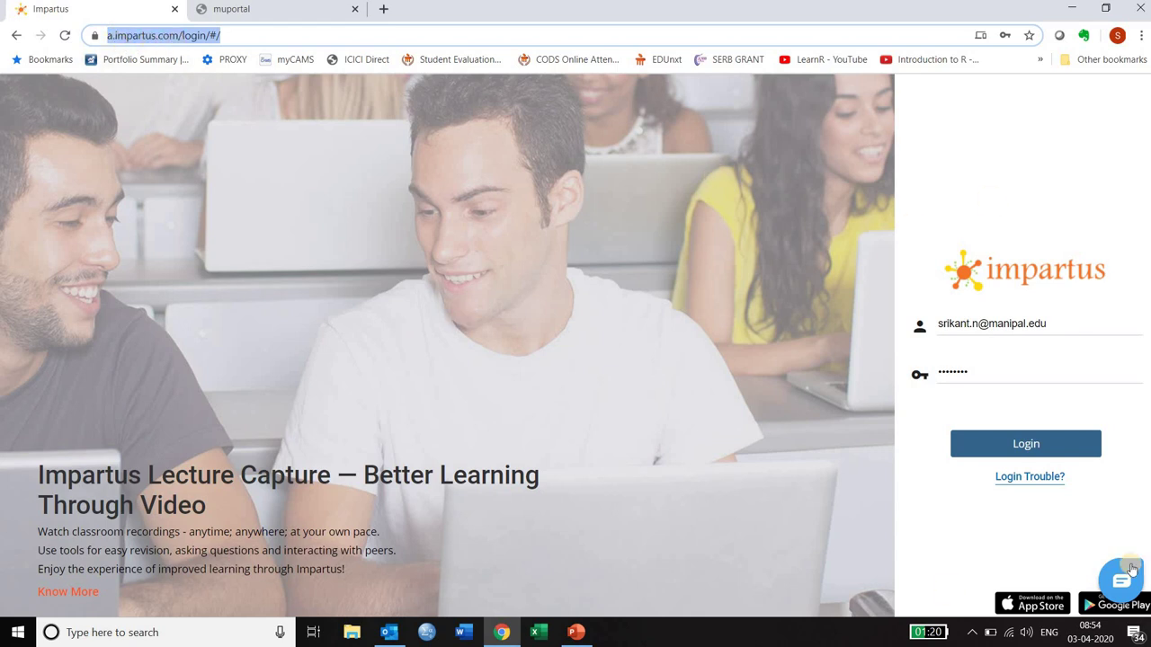
left_click(1058, 324)
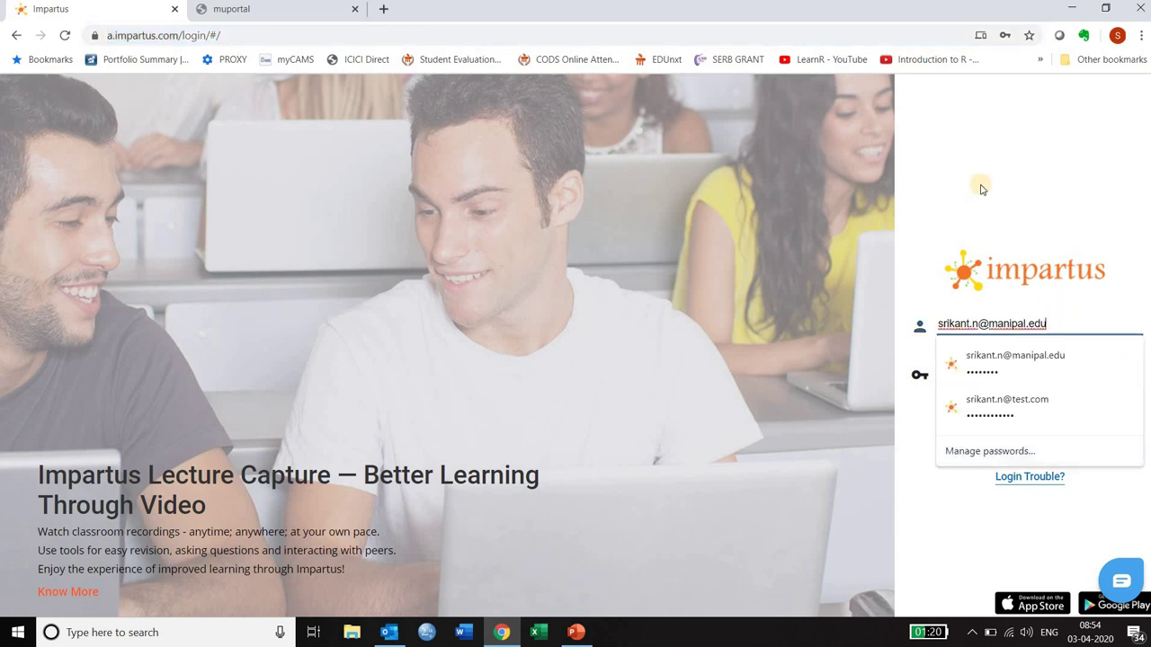
left_click(978, 366)
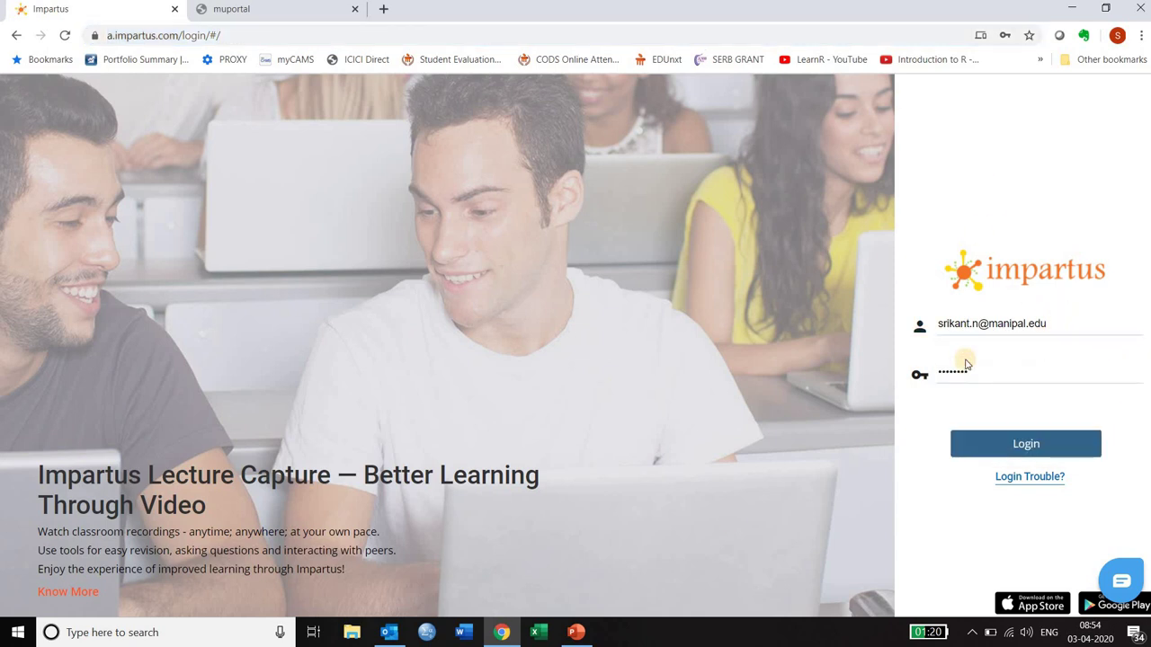
left_click(1036, 452)
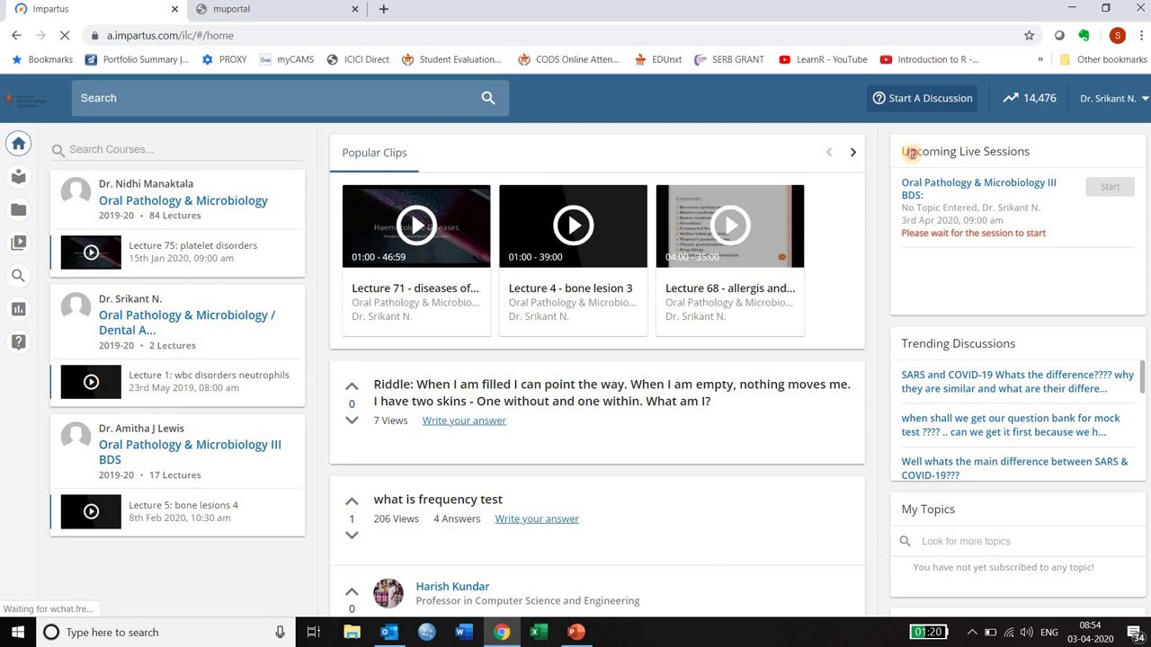
Highlight the Upcoming Live Sessions heading, then minimize Chrome to show the desktop.
left_click_drag(903, 154, 1034, 154)
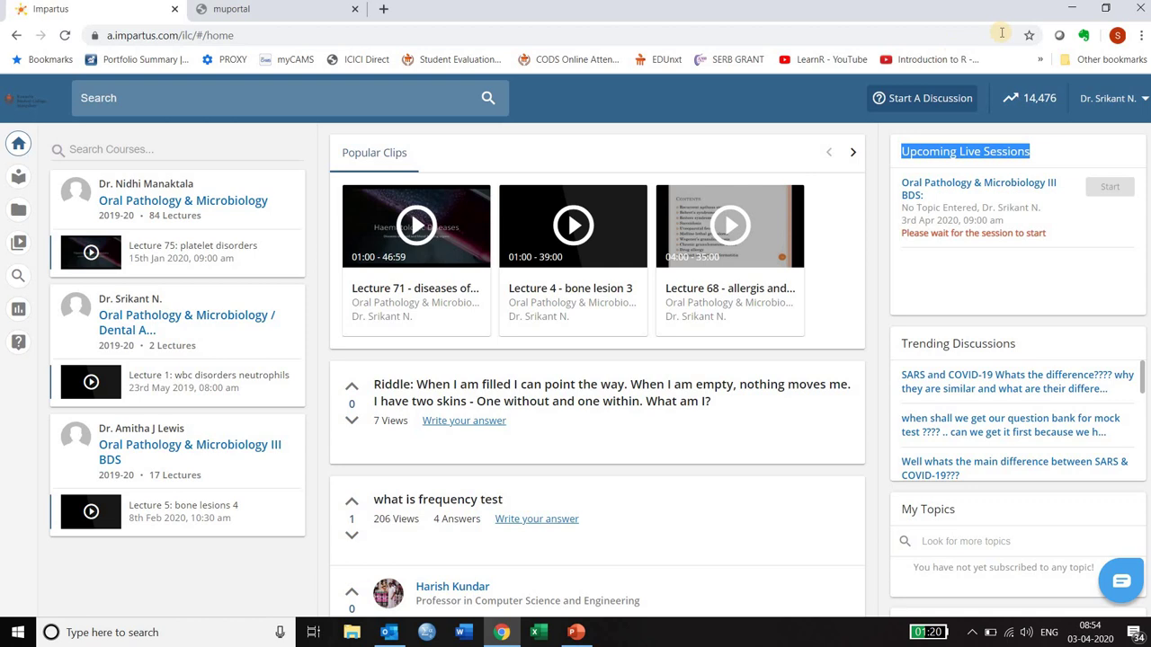
left_click(1074, 11)
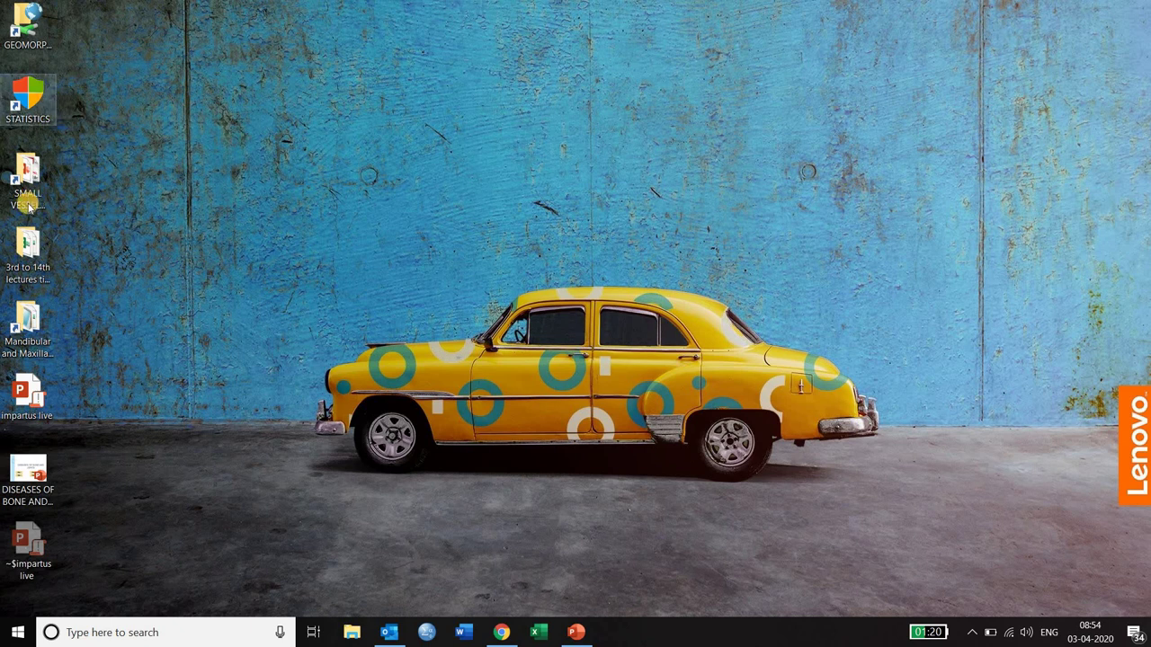
Open the DISEASES OF BONE AND JOINTS presentation from the desktop, maximize it, and restore it from the taskbar.
left_click(32, 485)
double_click(31, 486)
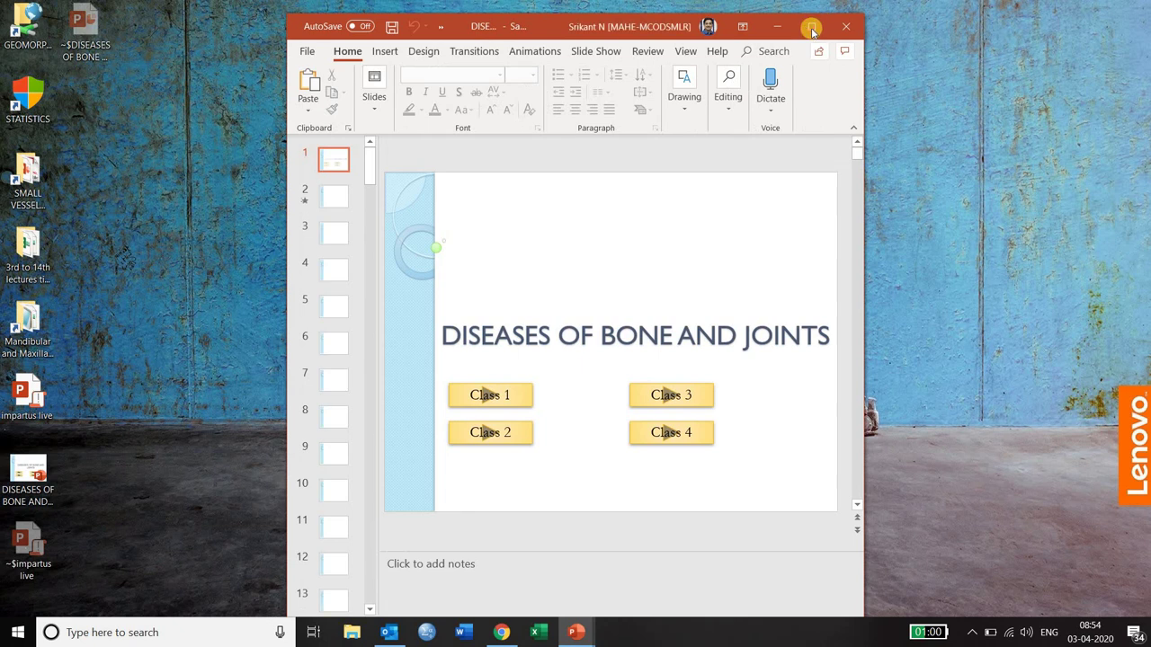
left_click(812, 31)
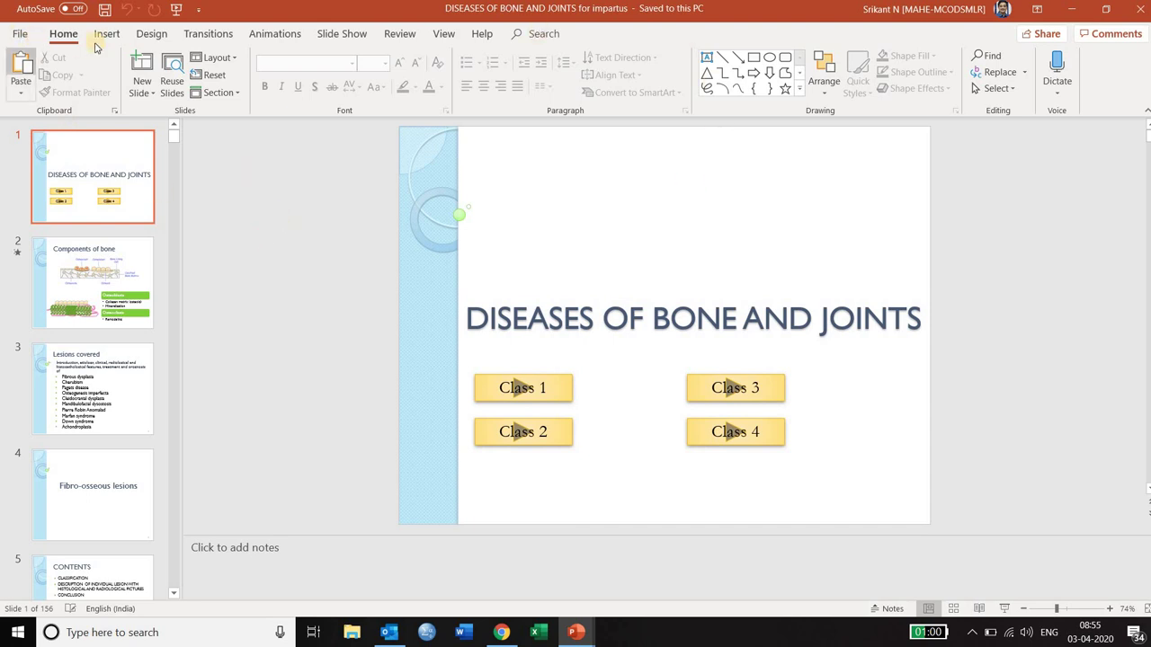
left_click(1065, 11)
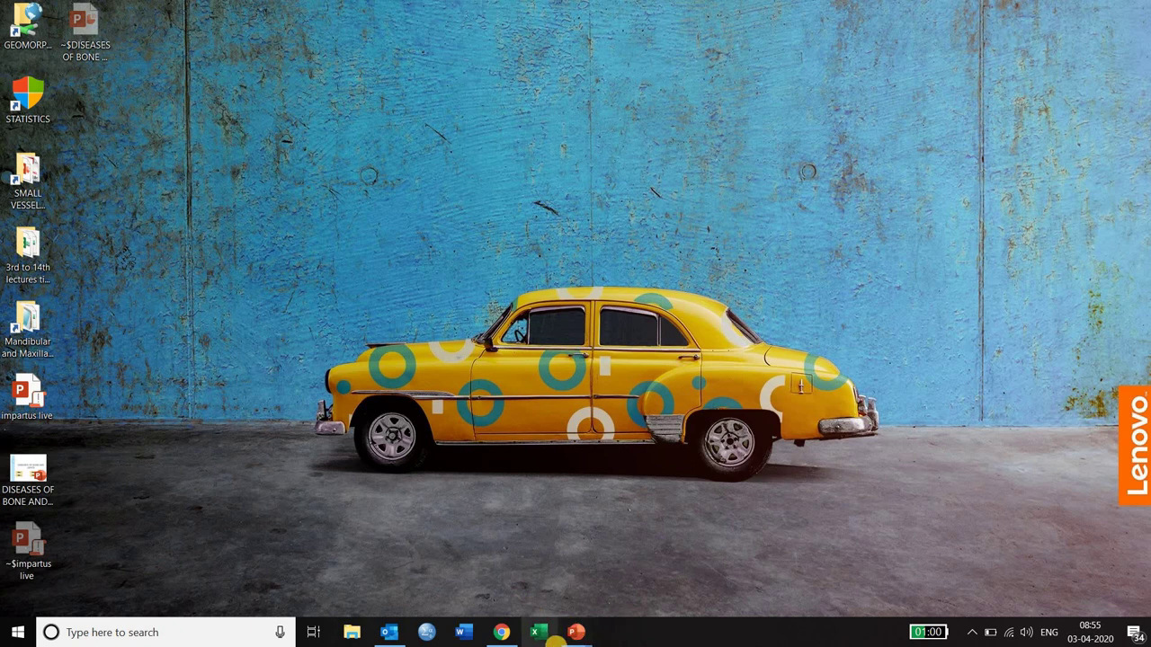
mouse_move(580, 636)
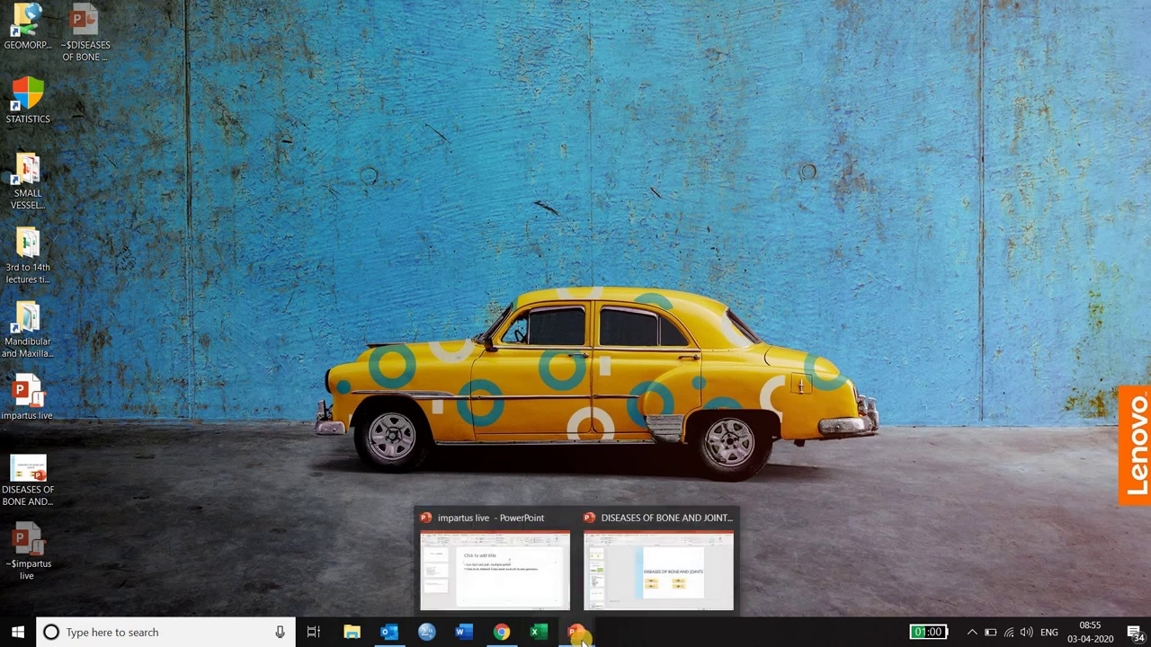
left_click(665, 555)
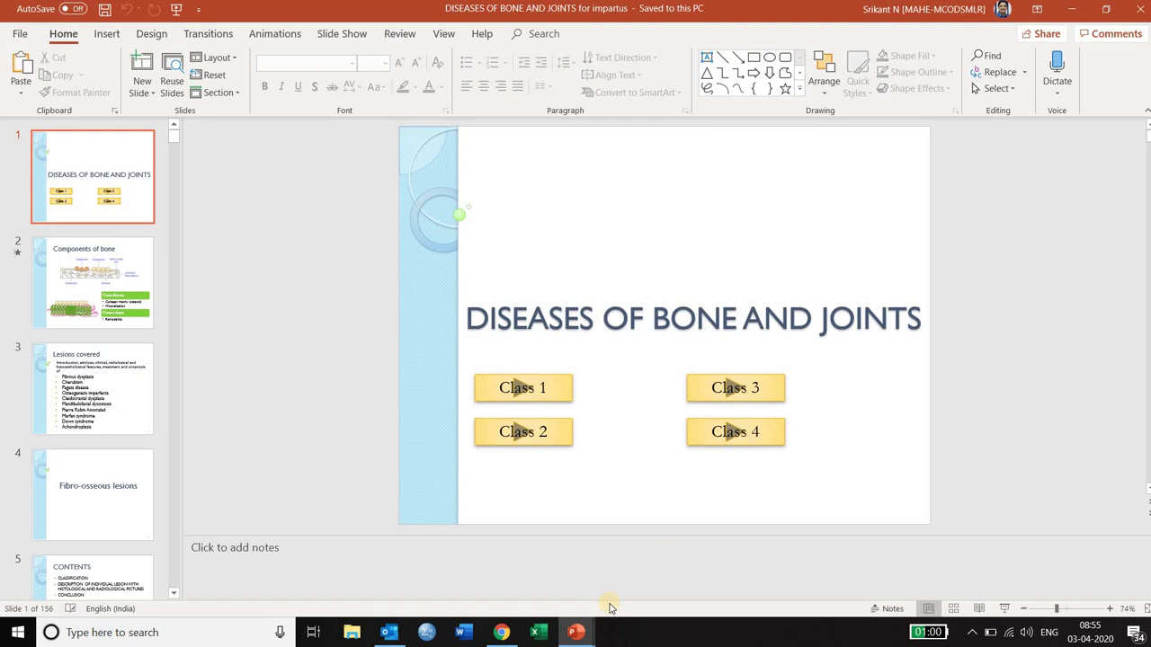
Switch to the impartus live presentation and display its slide 2 of live-session tips.
mouse_move(575, 632)
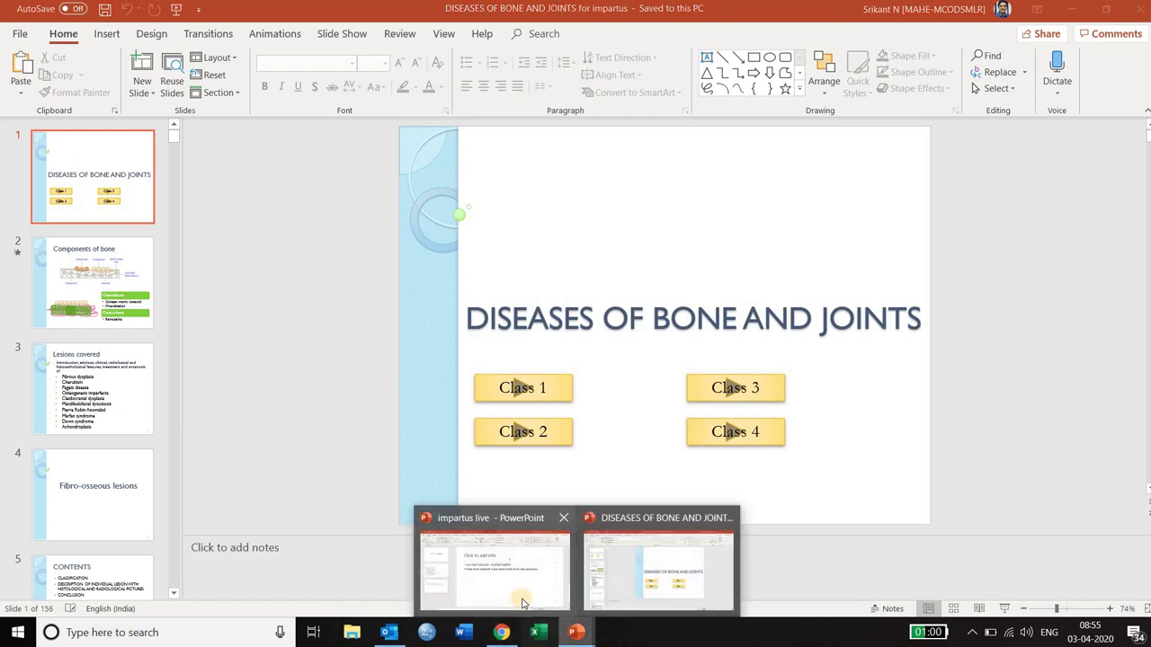
left_click(522, 601)
left_click(235, 300)
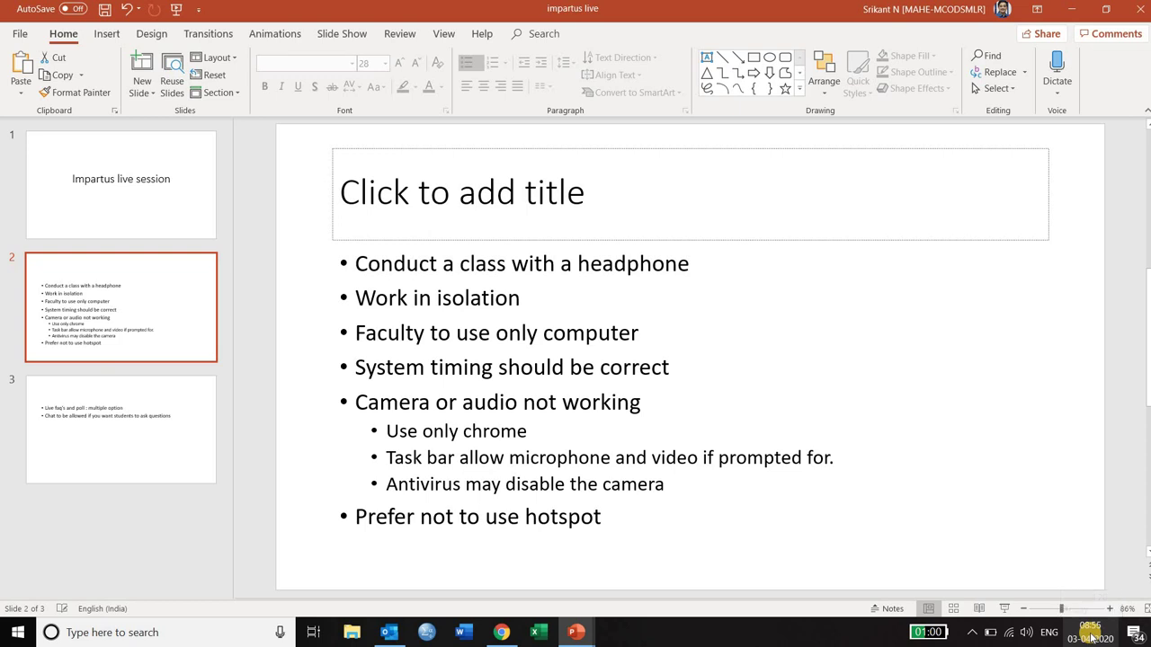
left_click(501, 632)
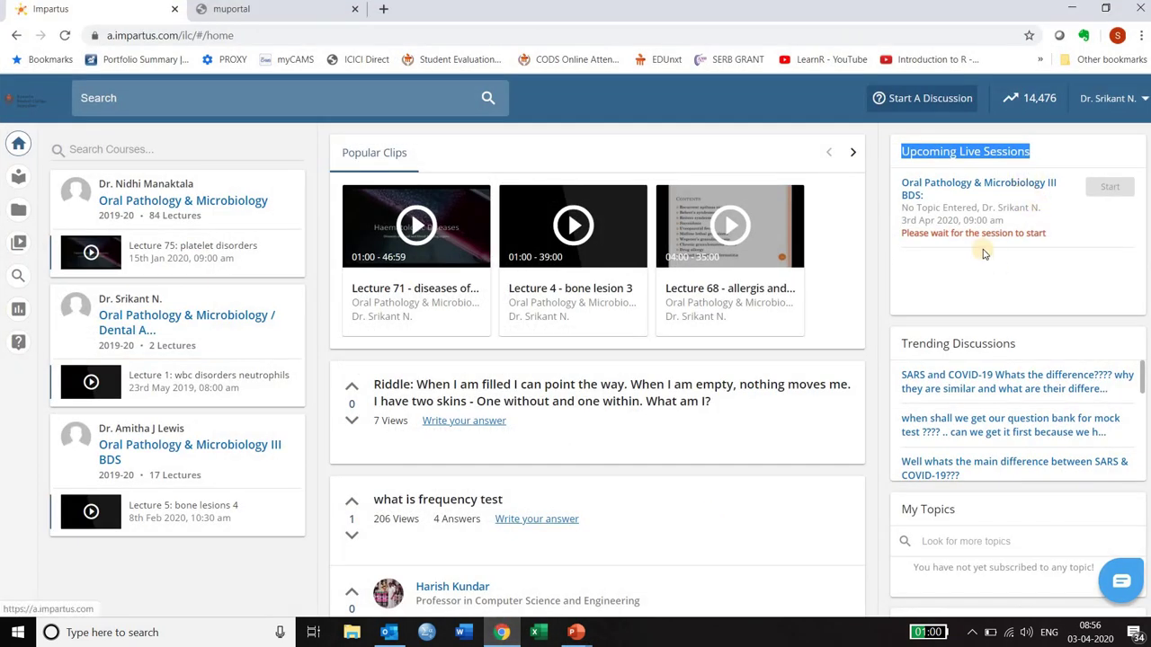
left_click_drag(962, 220, 993, 219)
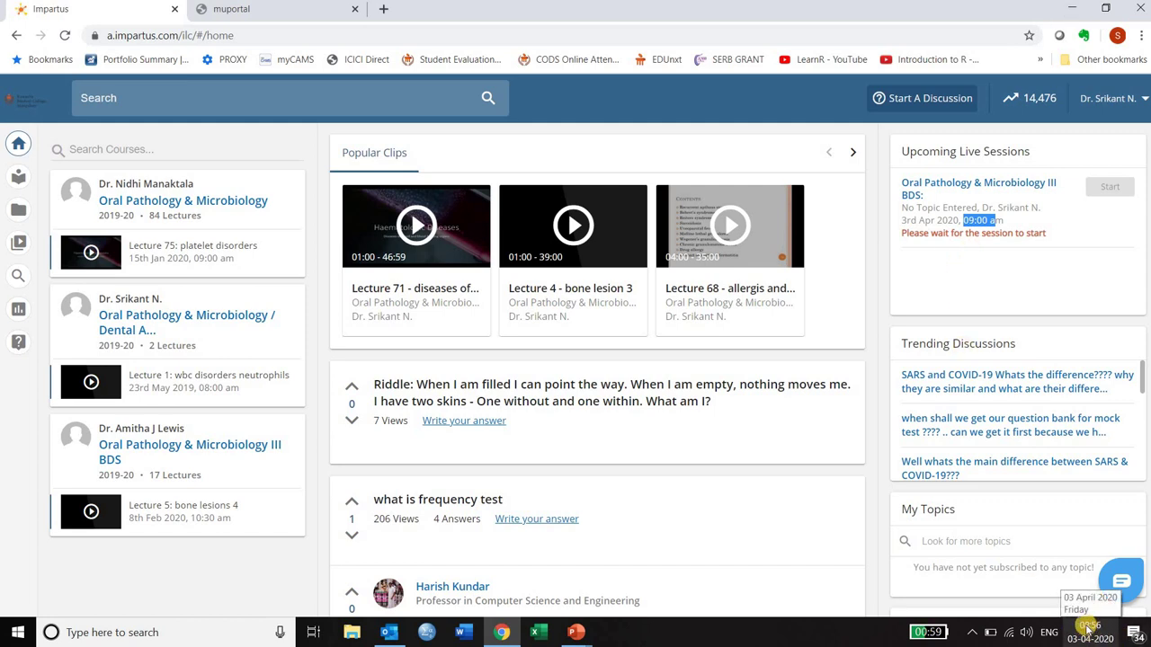
left_click(1070, 11)
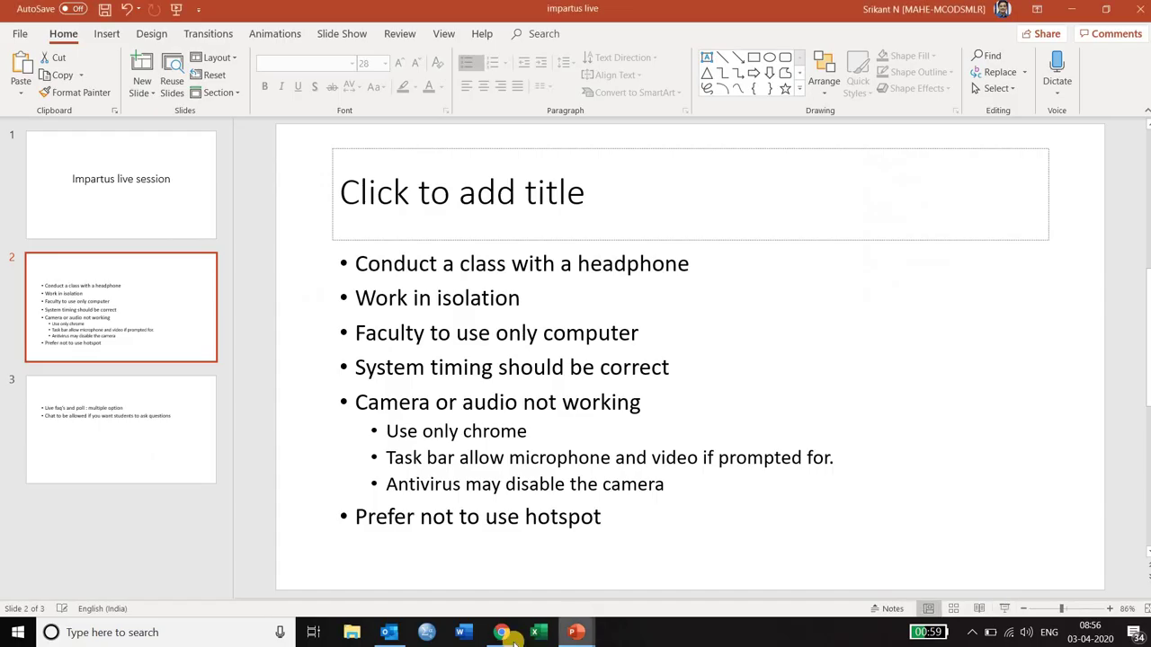
Close the impartus live deck and bring forward the Impartus home page with the 09:00 session.
left_click(516, 630)
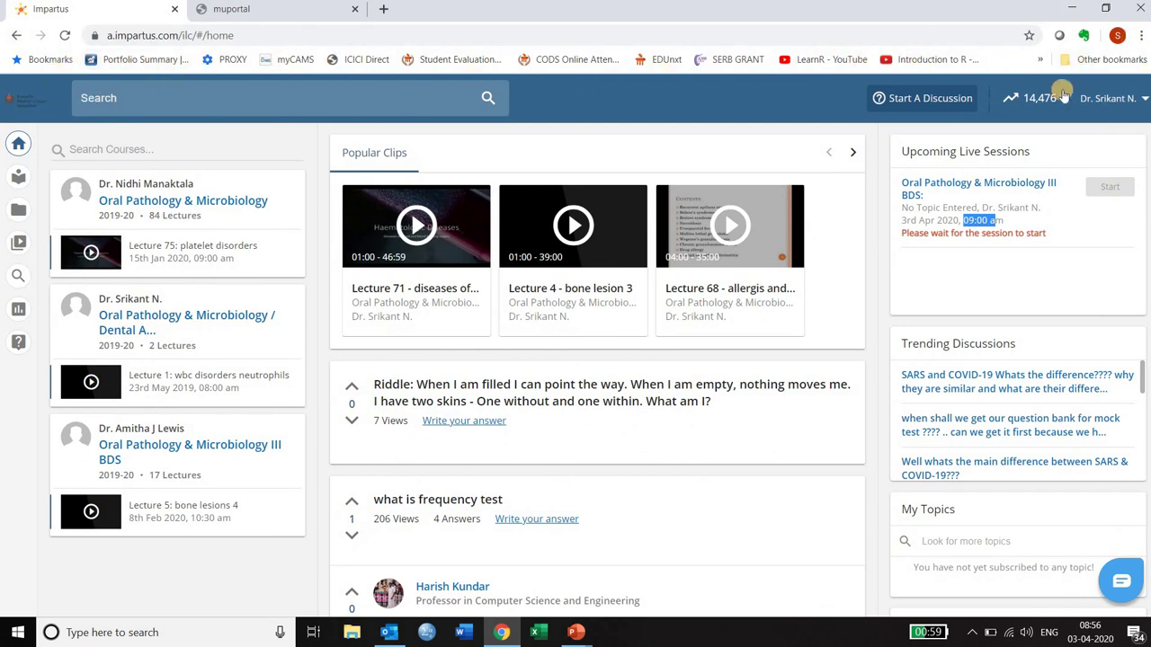
left_click(1073, 13)
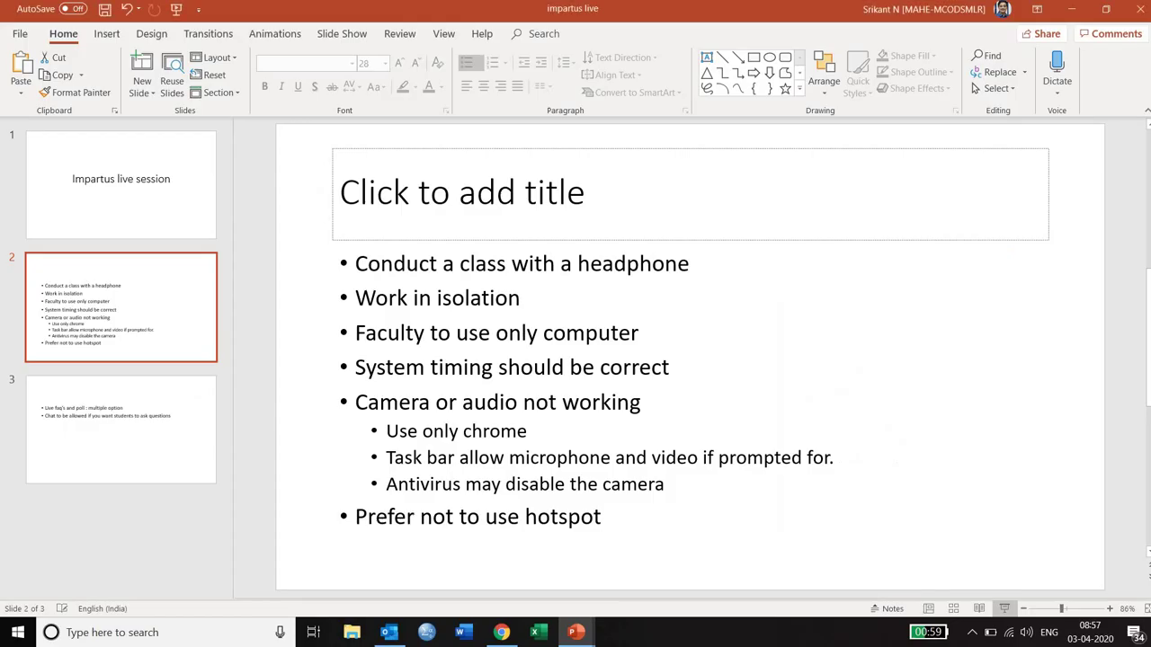
left_click(1068, 9)
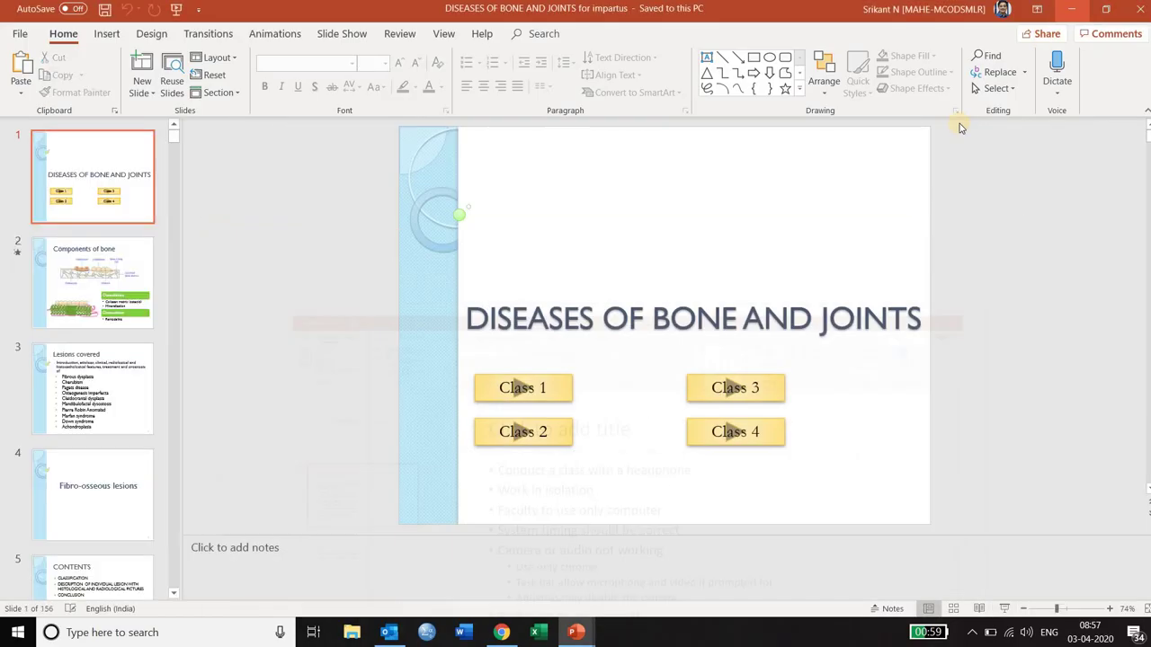
left_click(1071, 9)
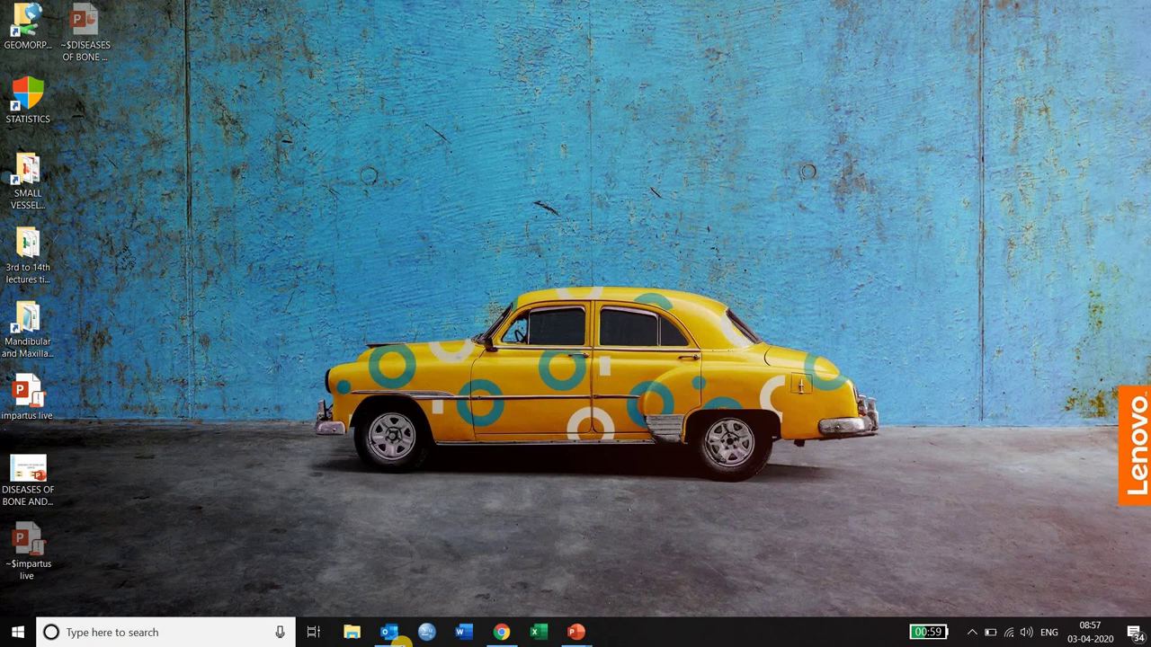
left_click(500, 632)
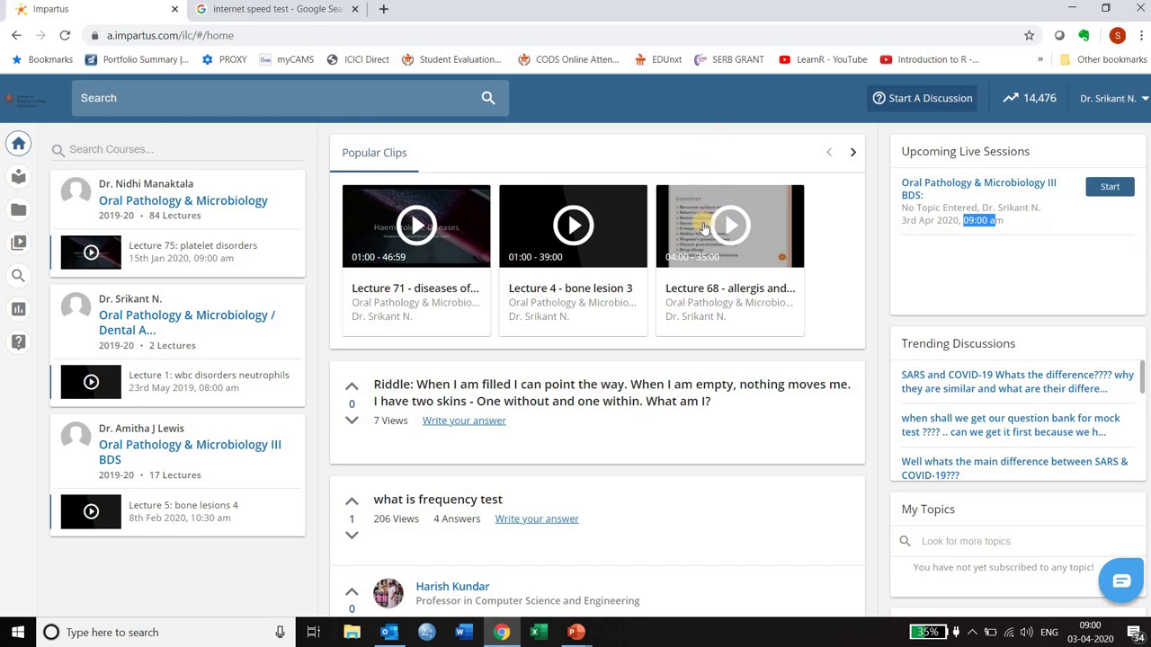
Start the Oral Pathology & Microbiology III BDS session from Upcoming Live Sessions and highlight its title.
left_click(1020, 259)
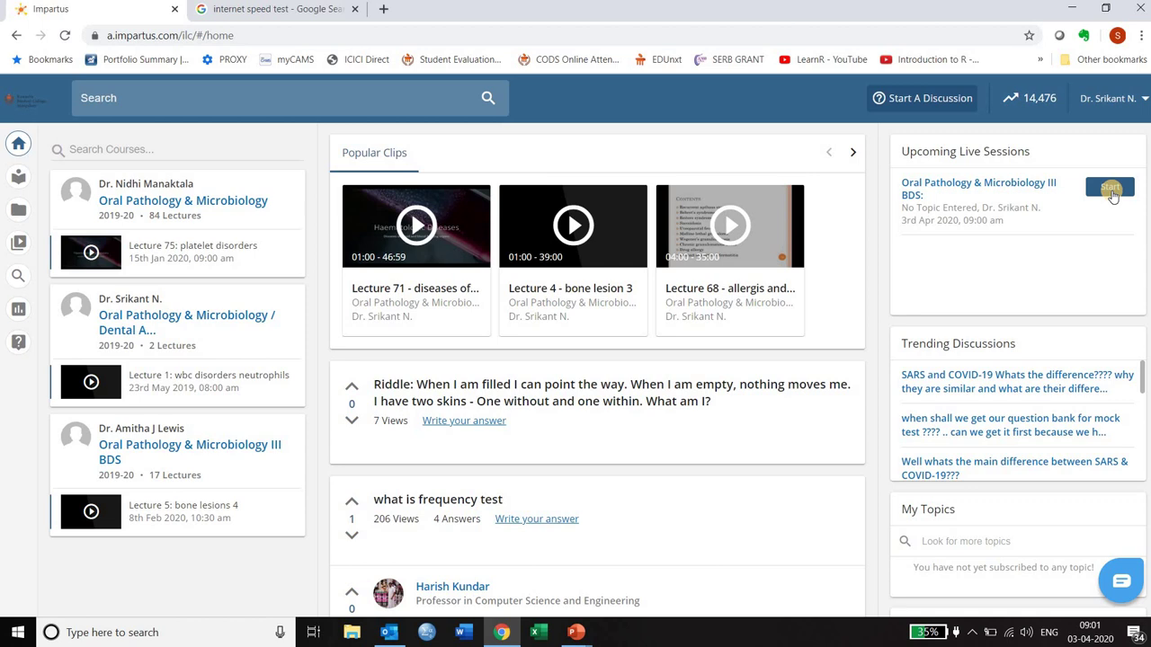
left_click(1111, 190)
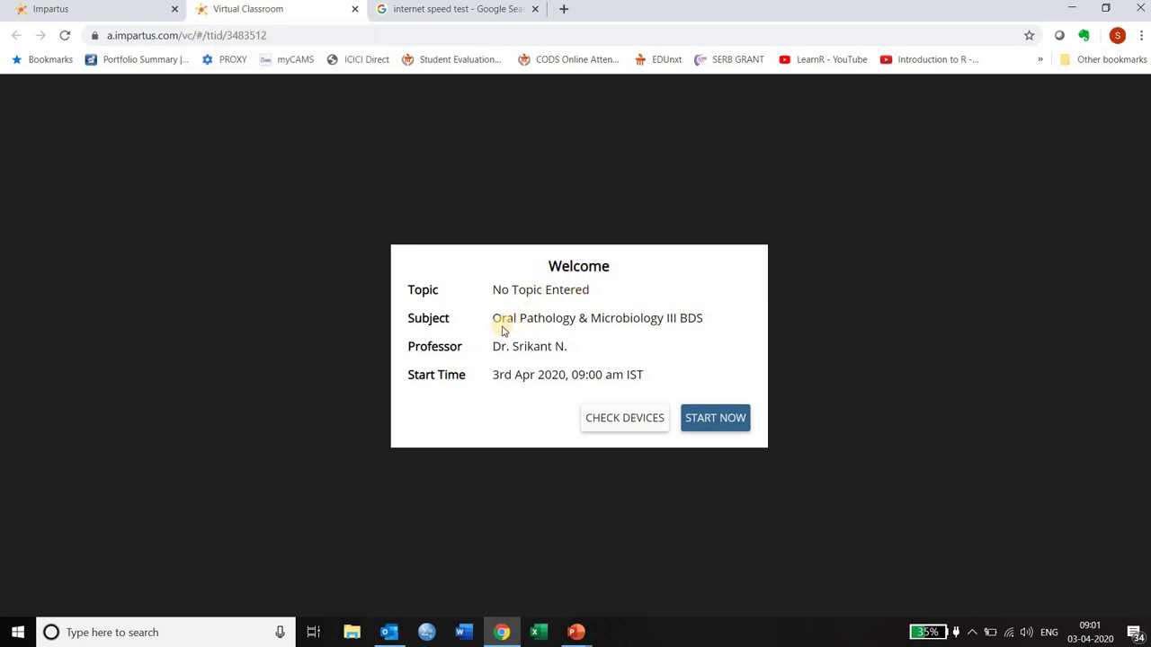
left_click_drag(496, 318, 711, 333)
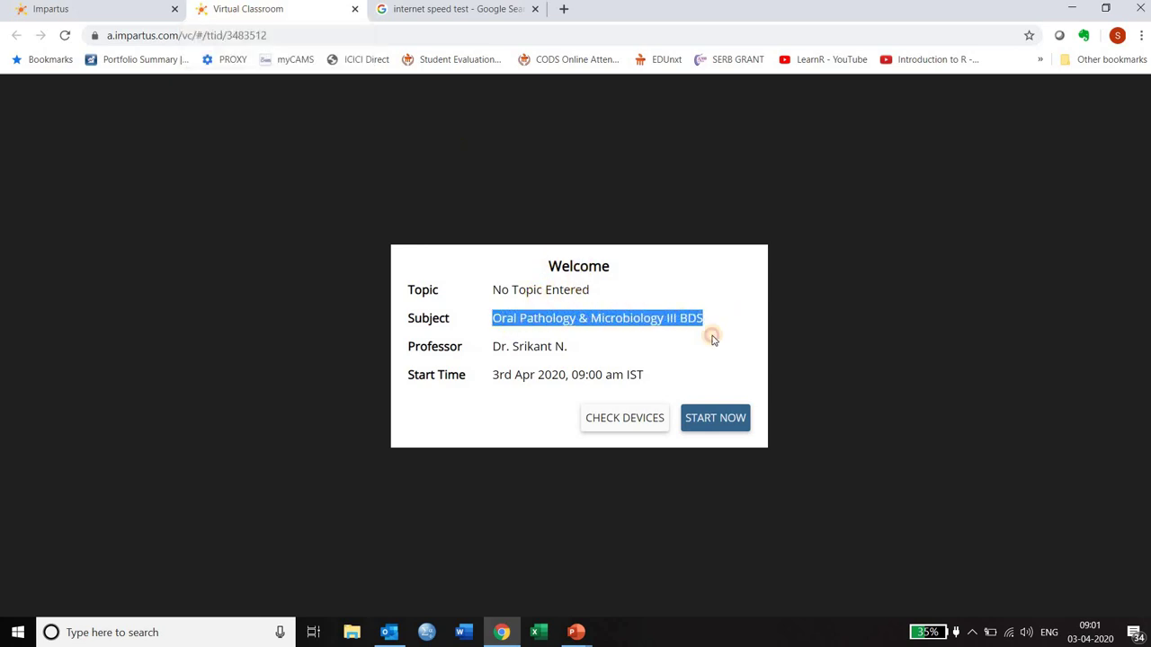
Enter the virtual classroom with START NOW as students begin joining the chat.
left_click(713, 419)
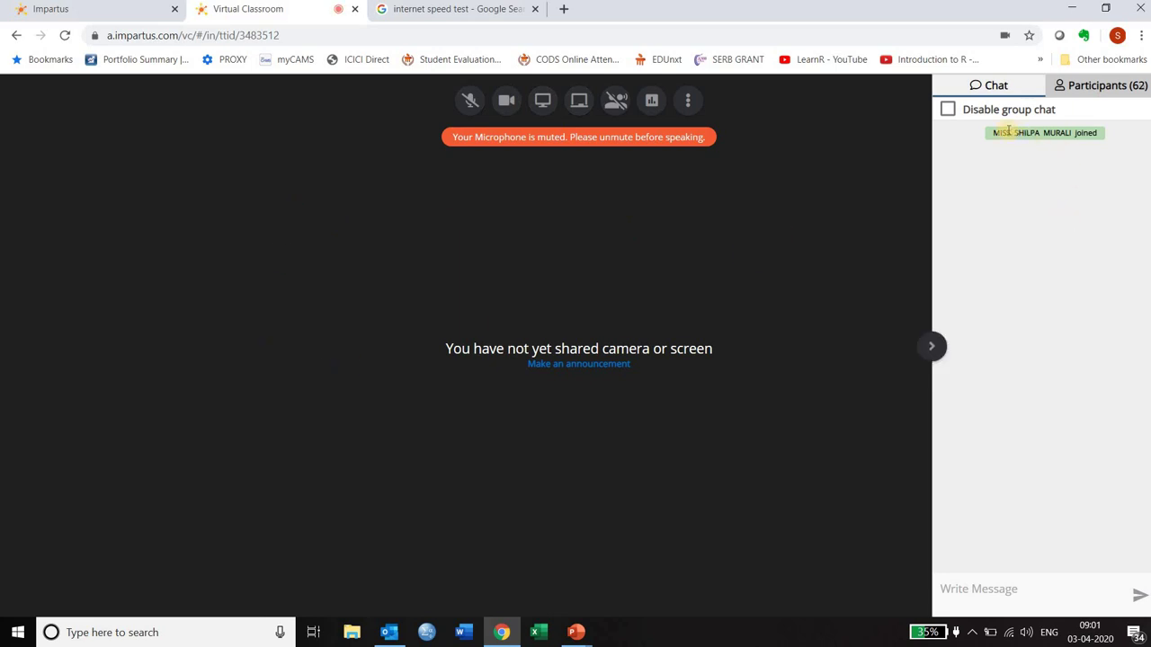
left_click_drag(1005, 132, 1070, 195)
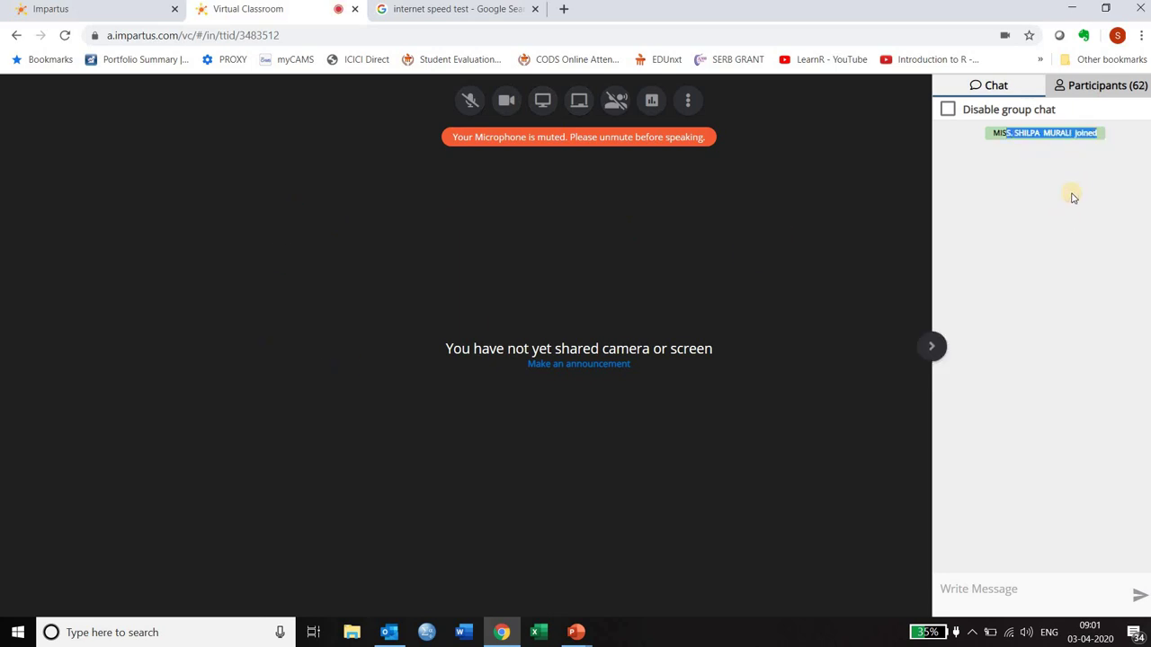
left_click(1037, 143)
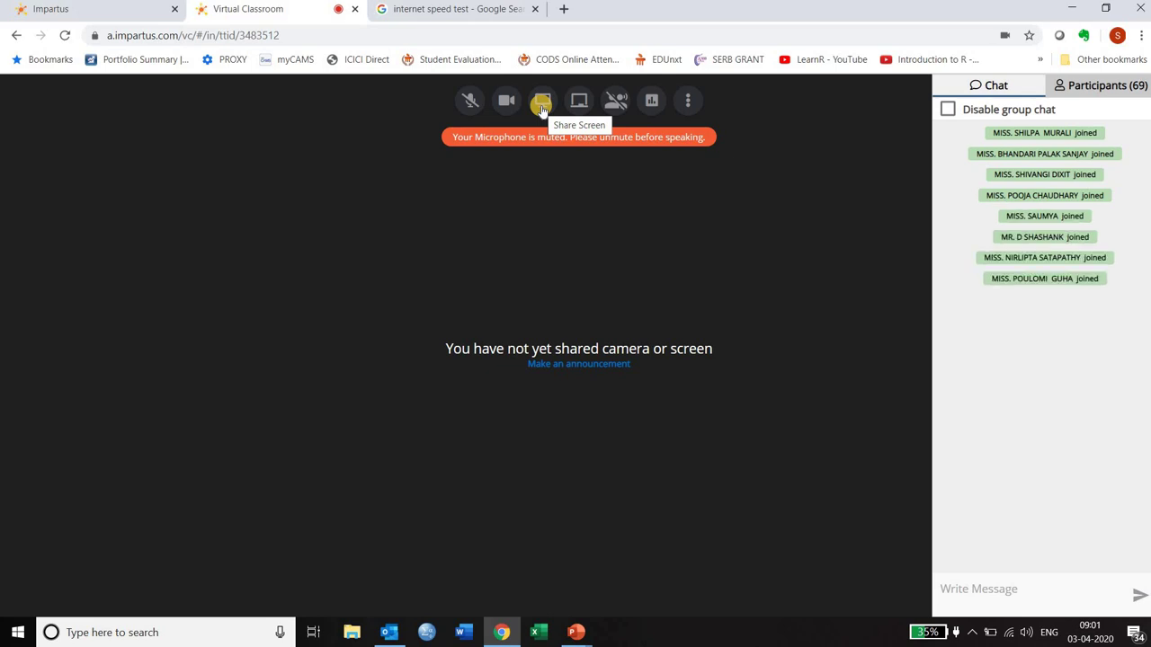
Share Your Entire Screen with the live class through the Share Screen button.
left_click(543, 105)
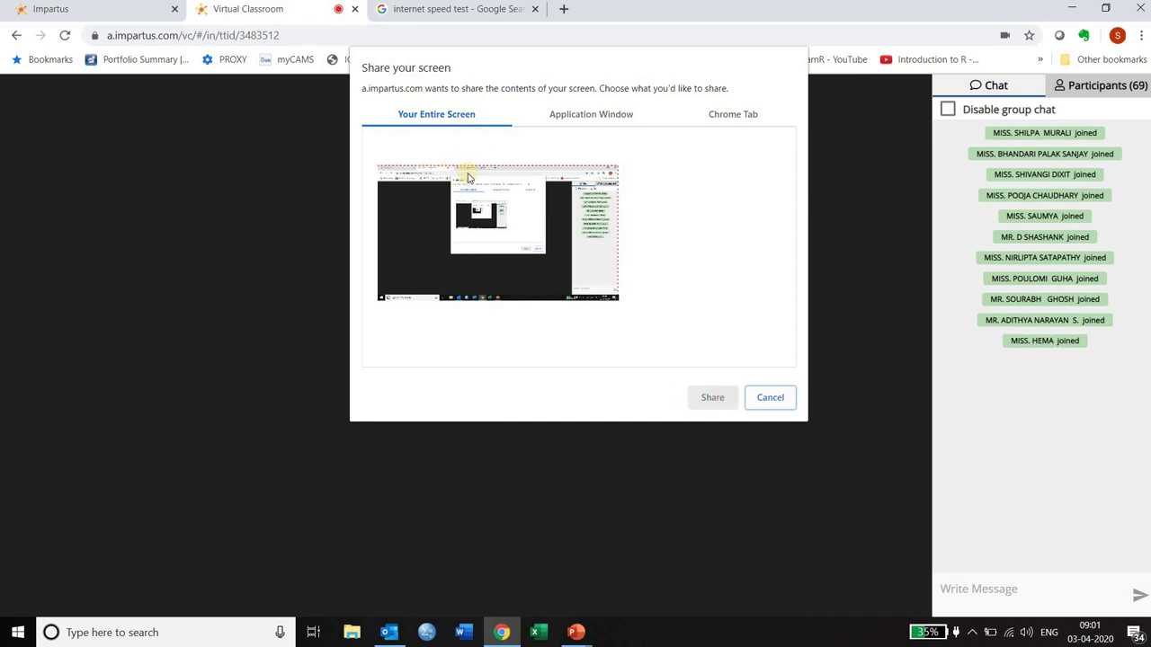
left_click(508, 247)
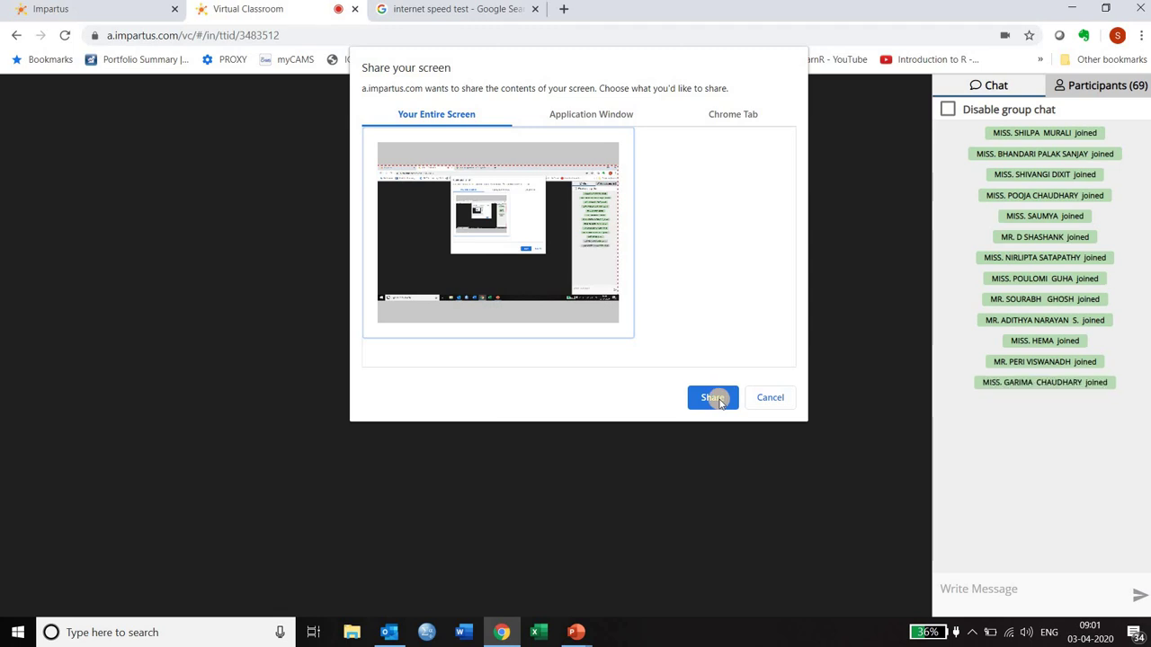
left_click(713, 398)
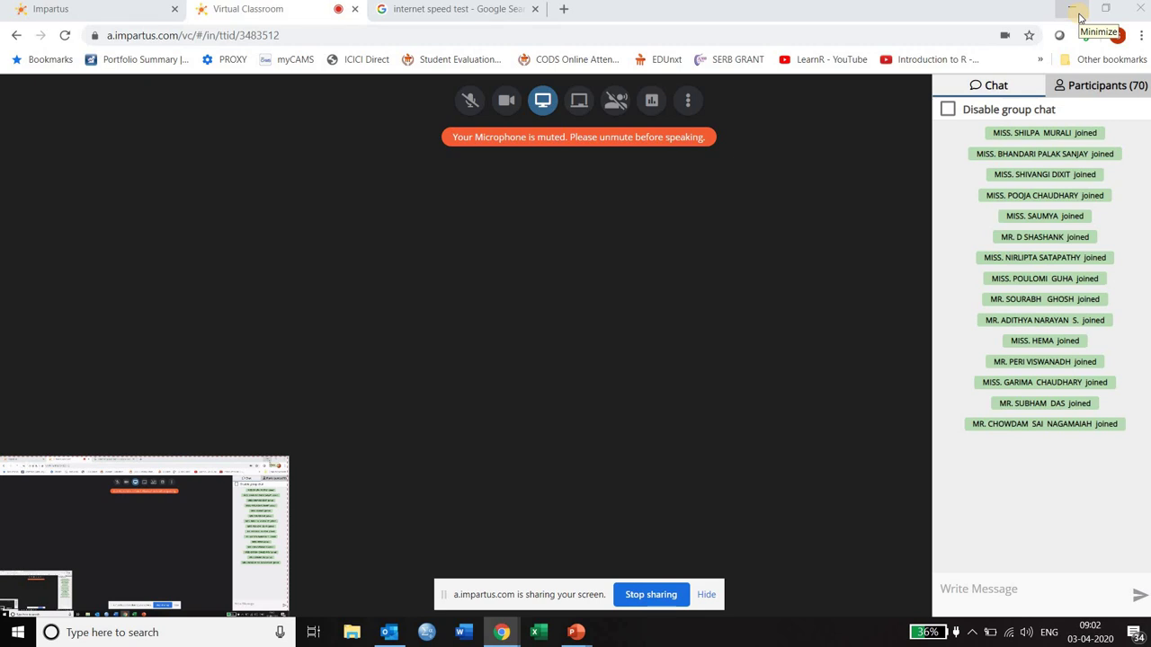
Bring up the DISEASES OF BONE AND JOINTS deck, run its slide show from slide 1, then end it.
left_click(1077, 14)
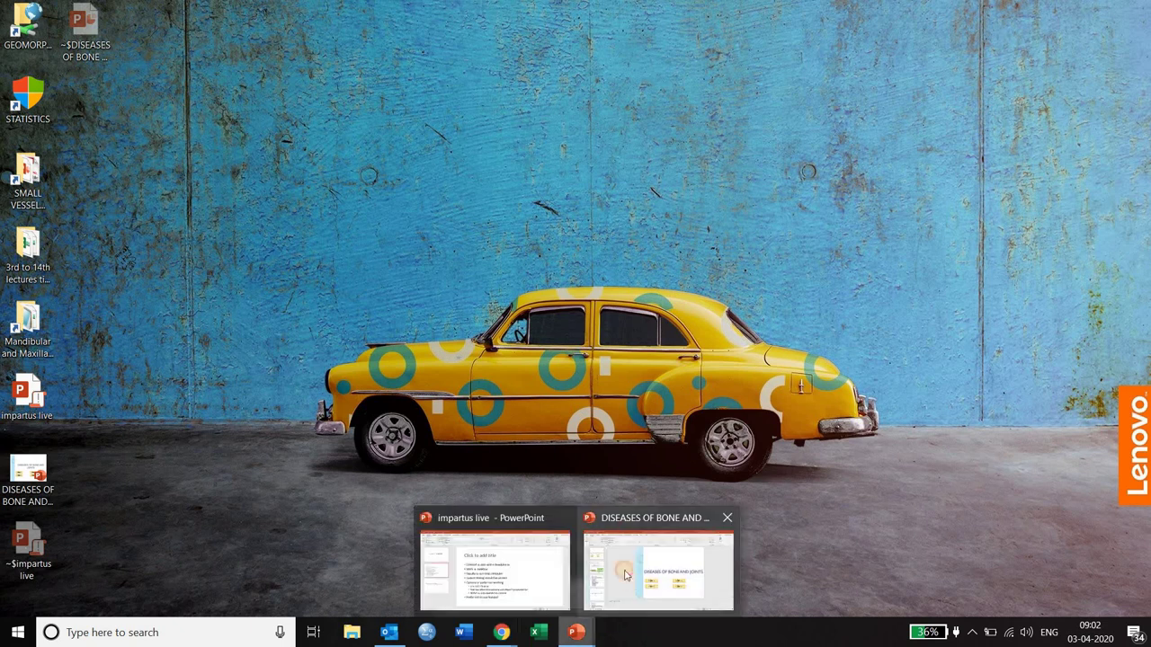
left_click(657, 562)
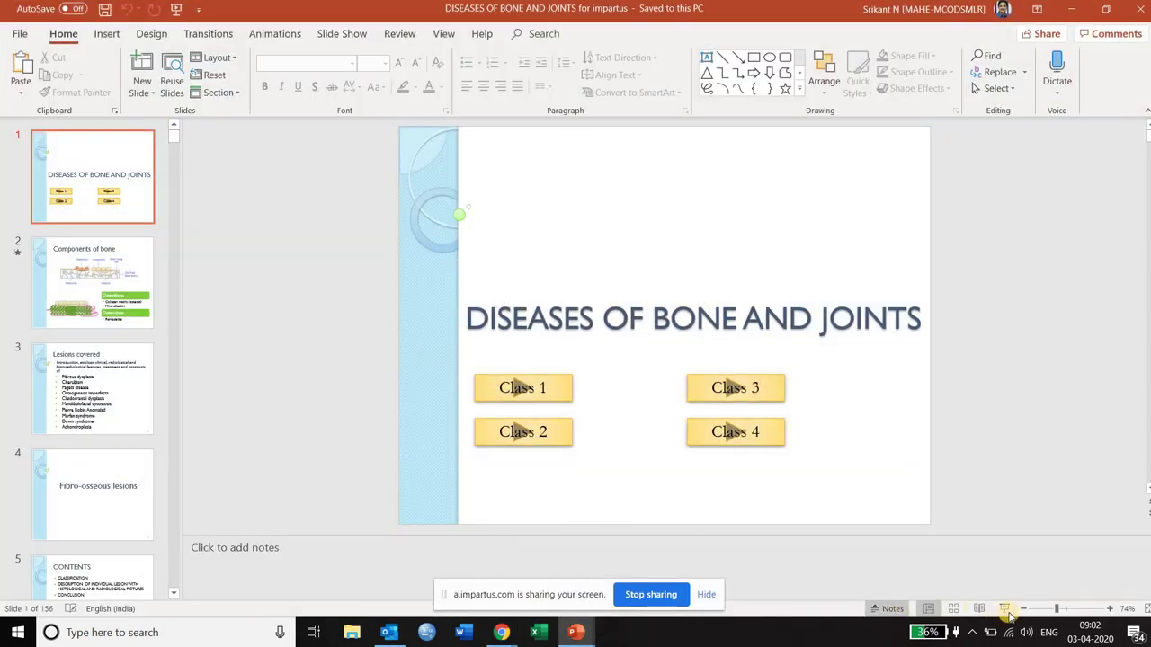
left_click(1004, 609)
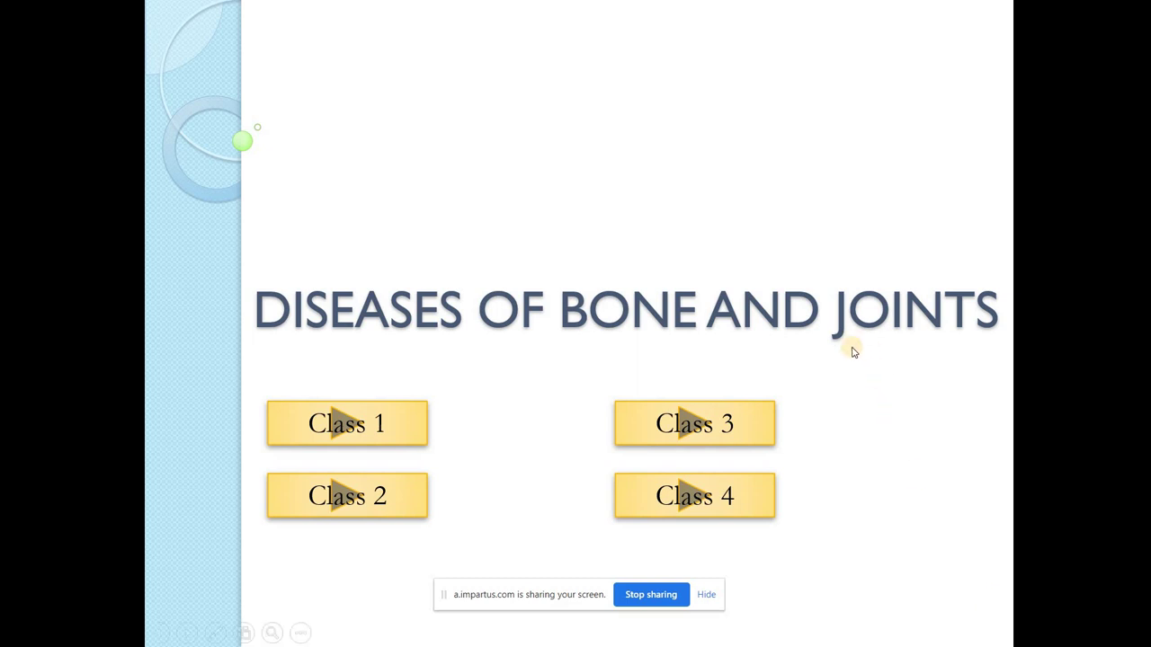
right_click(858, 261)
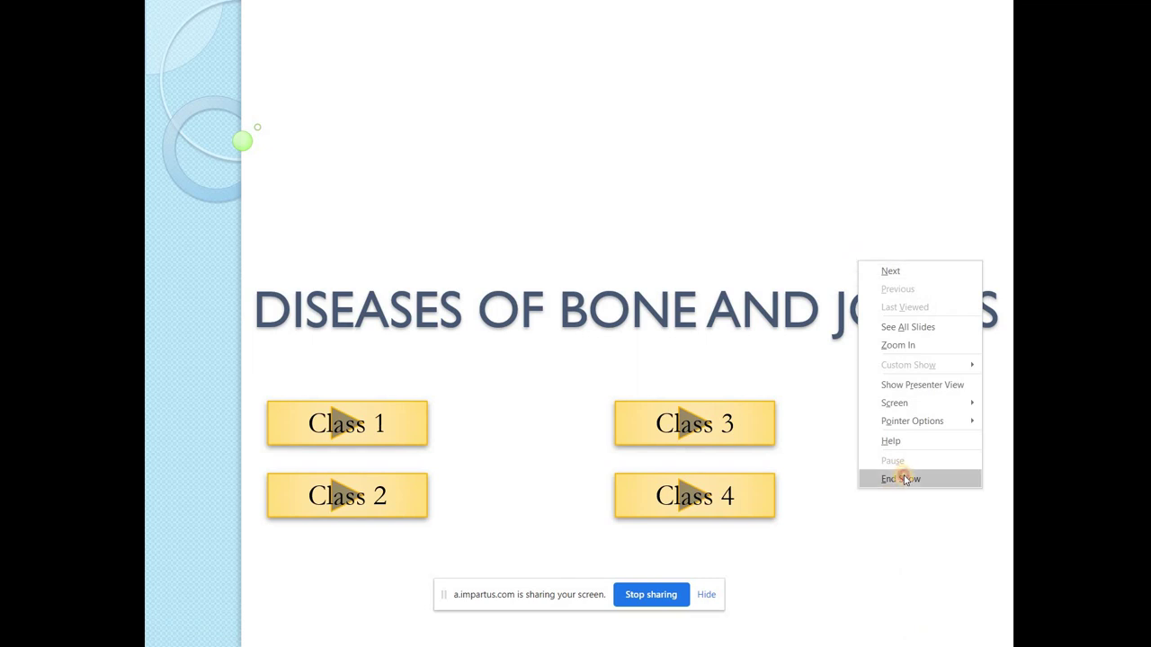
left_click(904, 480)
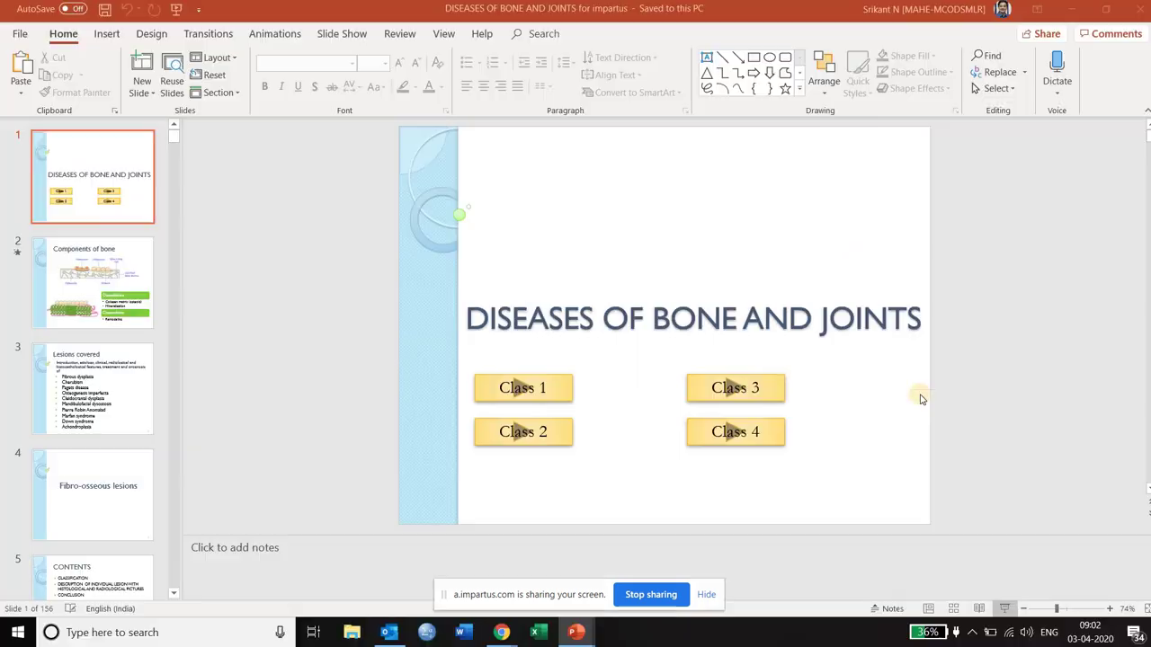
Minimize PowerPoint and bring the Virtual Classroom window back, now showing 74 participants.
left_click(1070, 8)
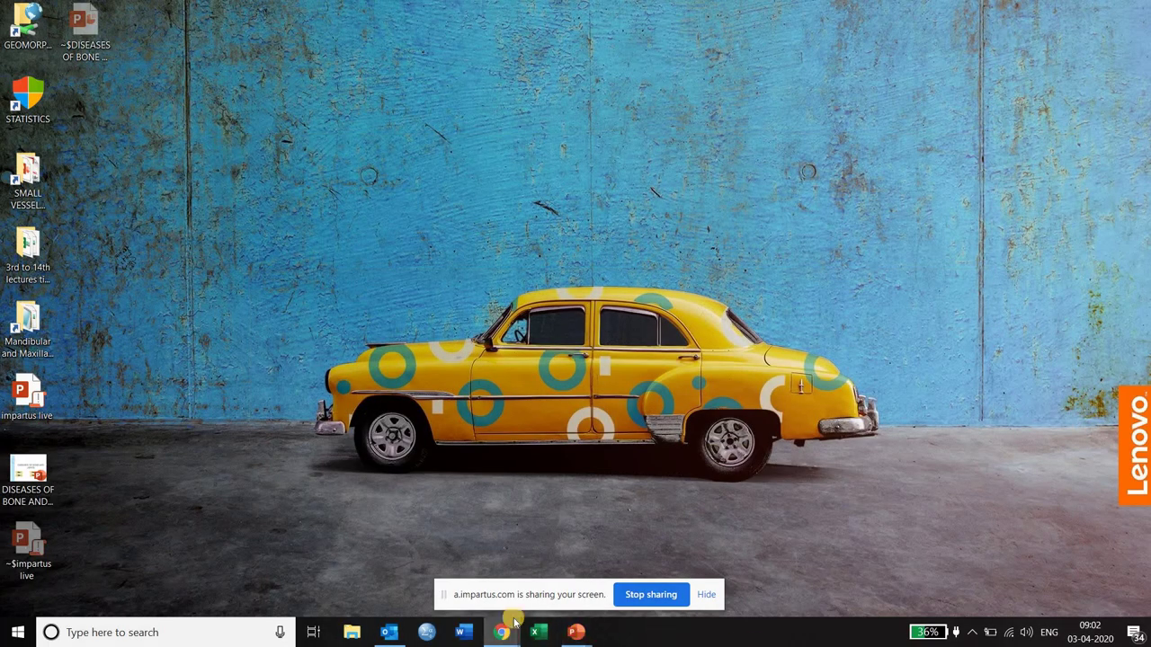
mouse_move(514, 622)
left_click(421, 557)
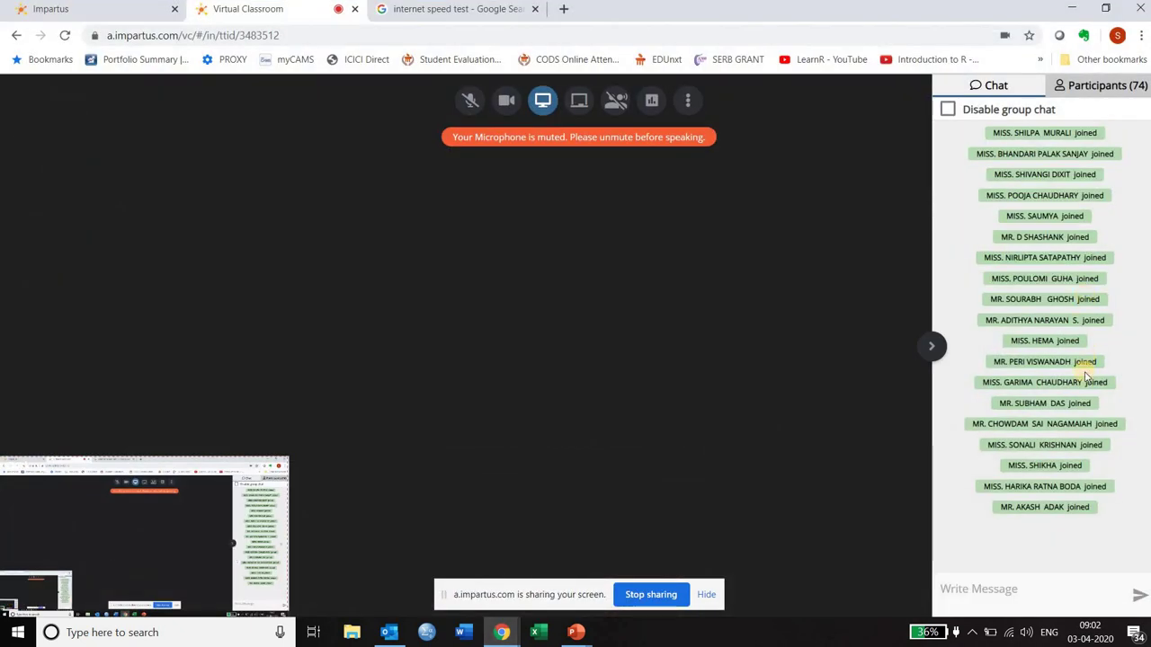